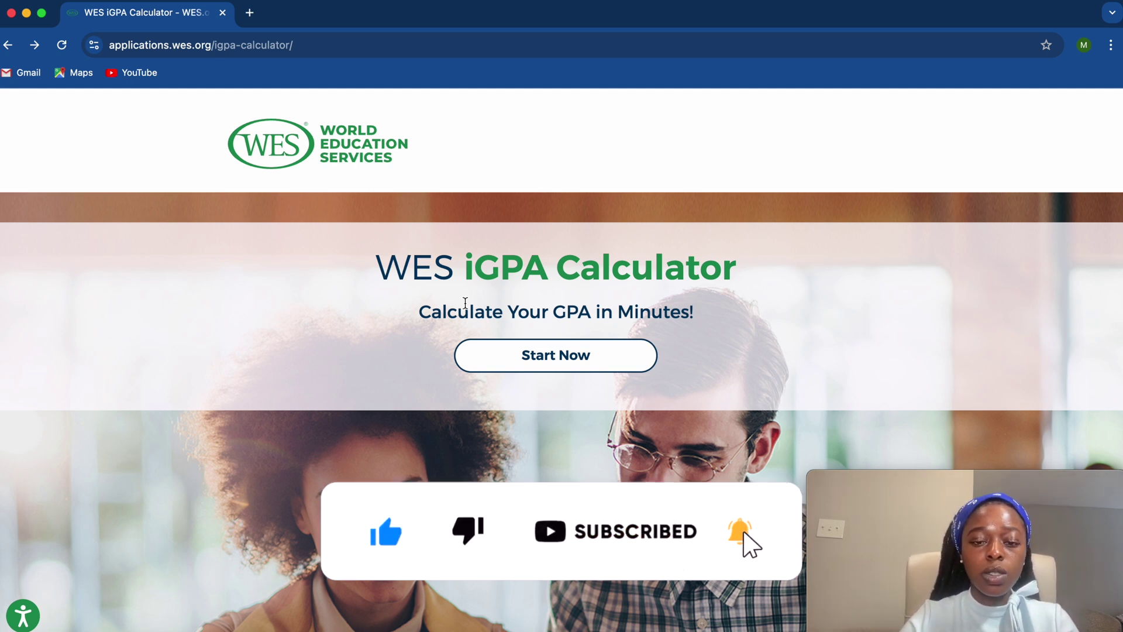
Step: Start the GPA calculator and look over the contact form fields
left_click(563, 351)
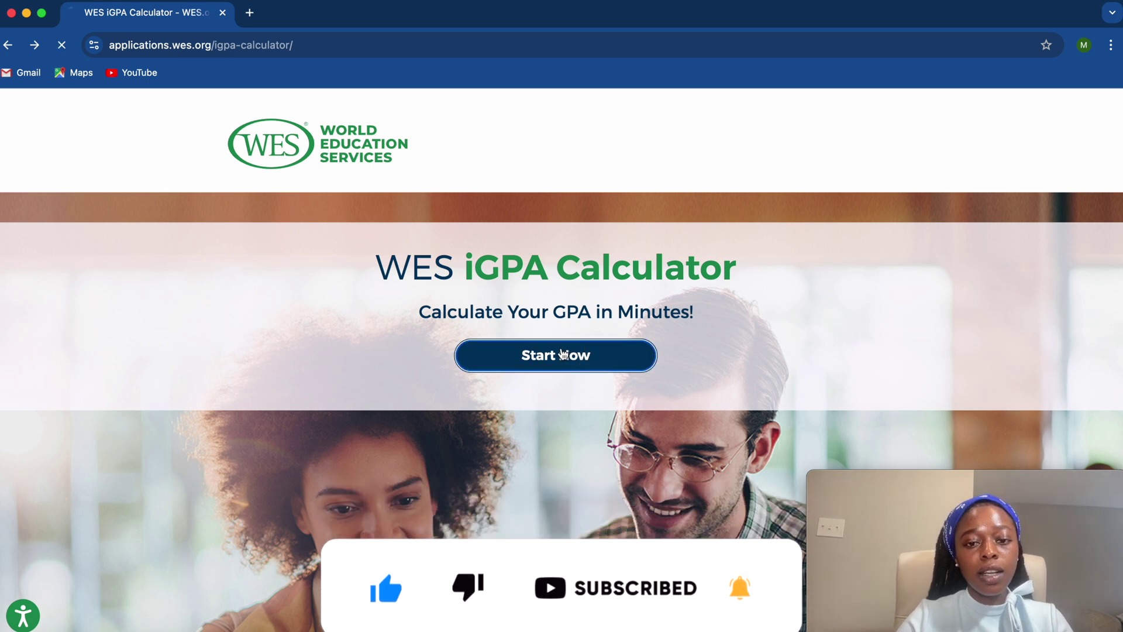
scroll(498, 494, "down", 2)
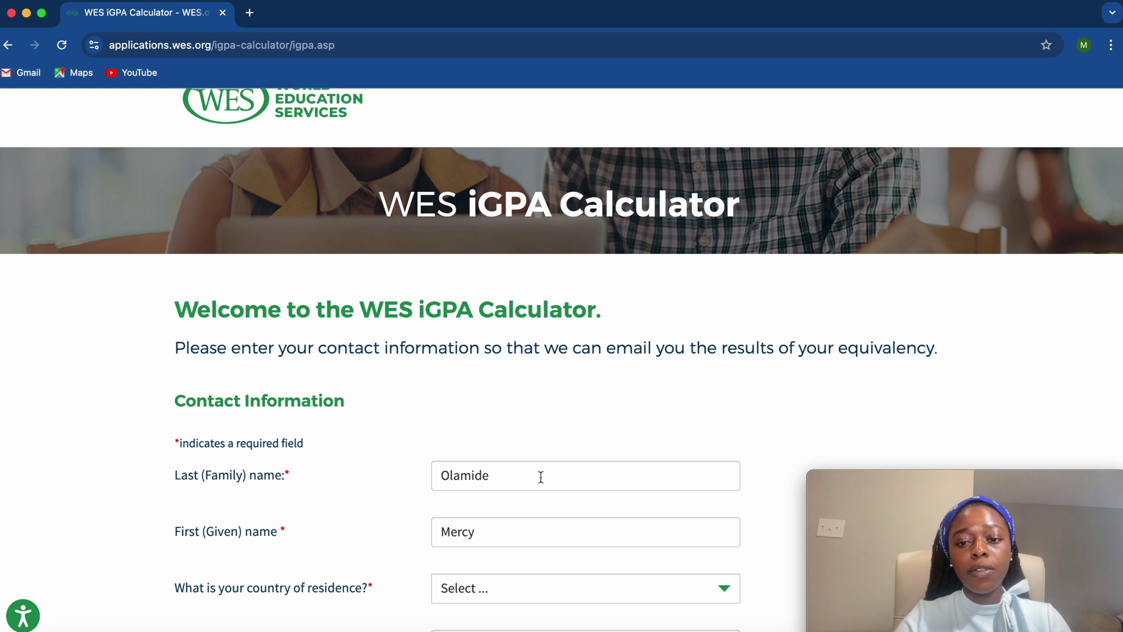
scroll(539, 476, "down", 2)
scroll(522, 482, "down", 1)
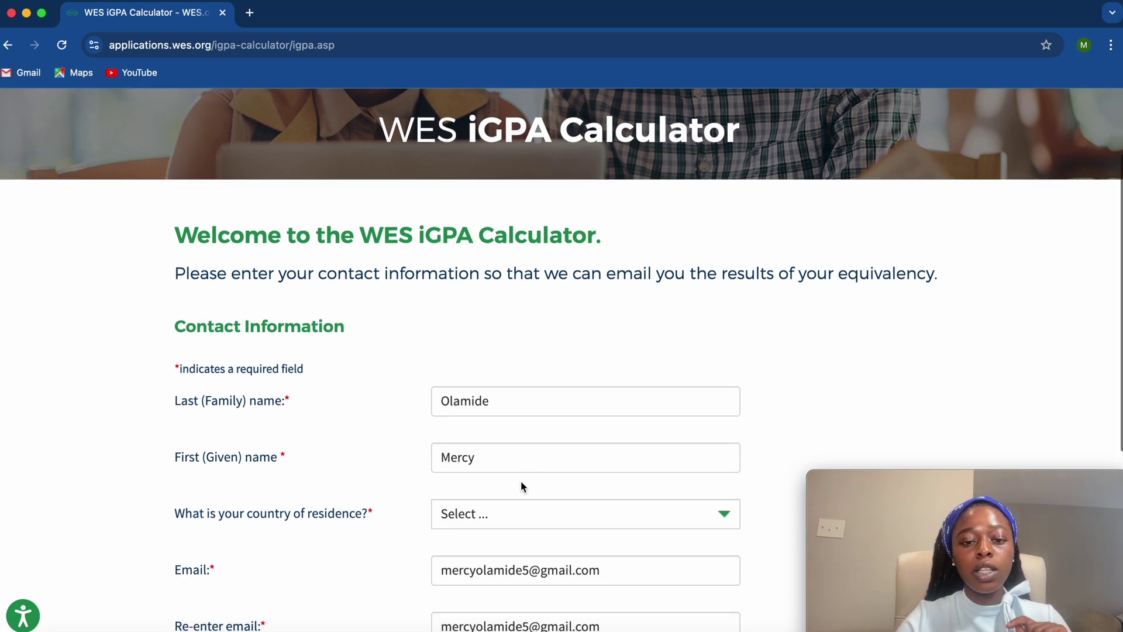
scroll(527, 459, "down", 3)
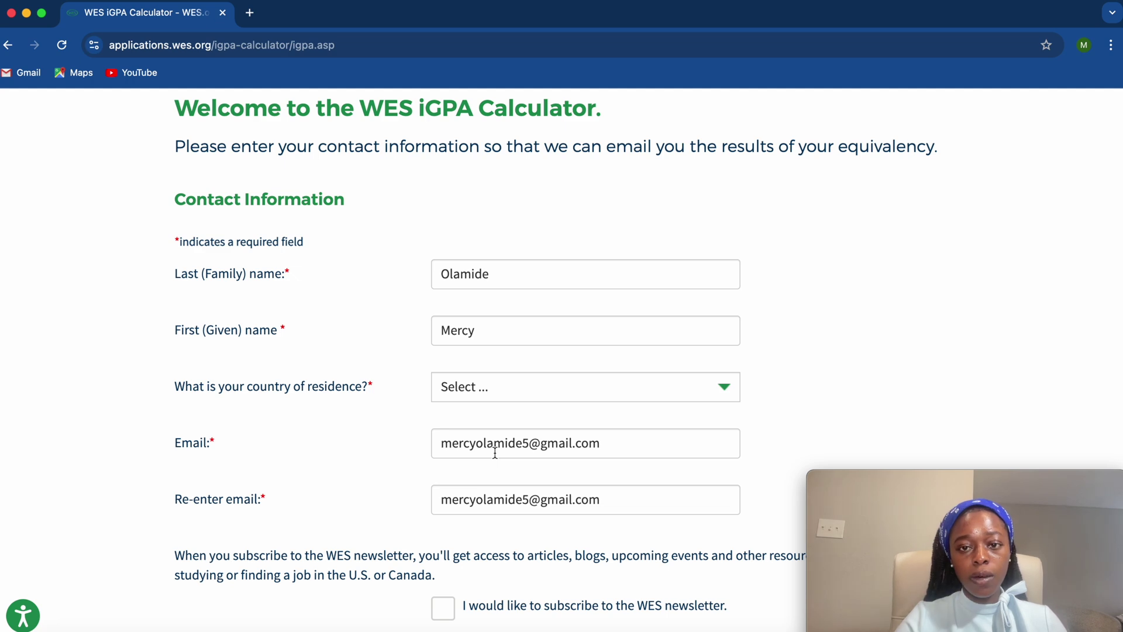
Step: Set the country of residence to Nigeria and submit the contact details
left_click(502, 383)
scroll(506, 486, "down", 10)
scroll(507, 486, "down", 15)
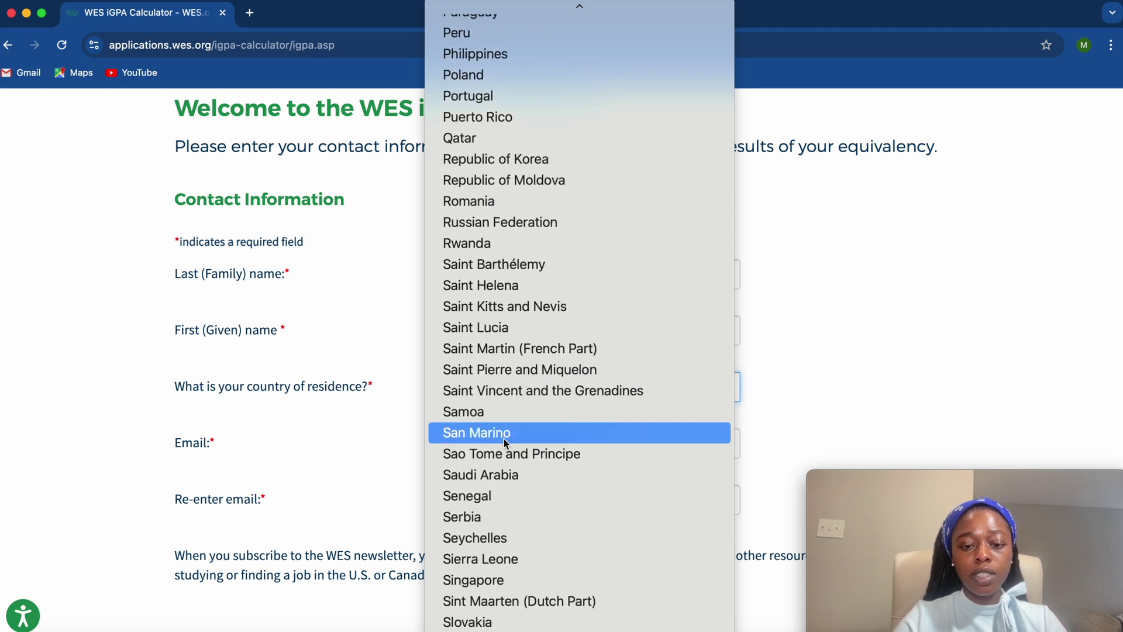
scroll(504, 439, "up", 5)
left_click(483, 193)
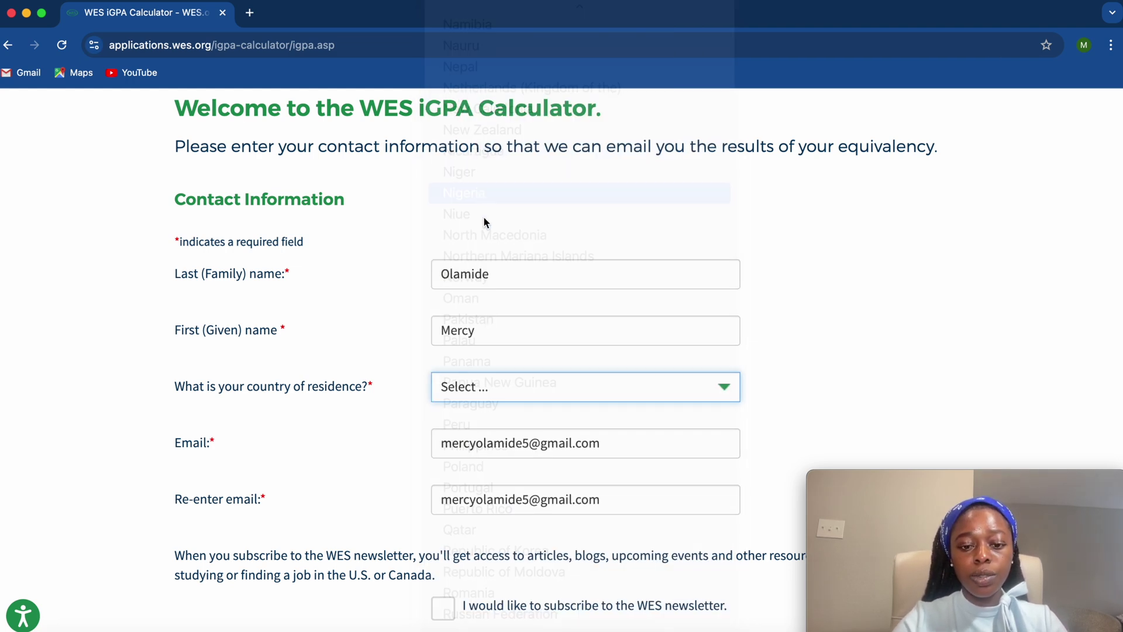
scroll(487, 322, "down", 3)
left_click(476, 544)
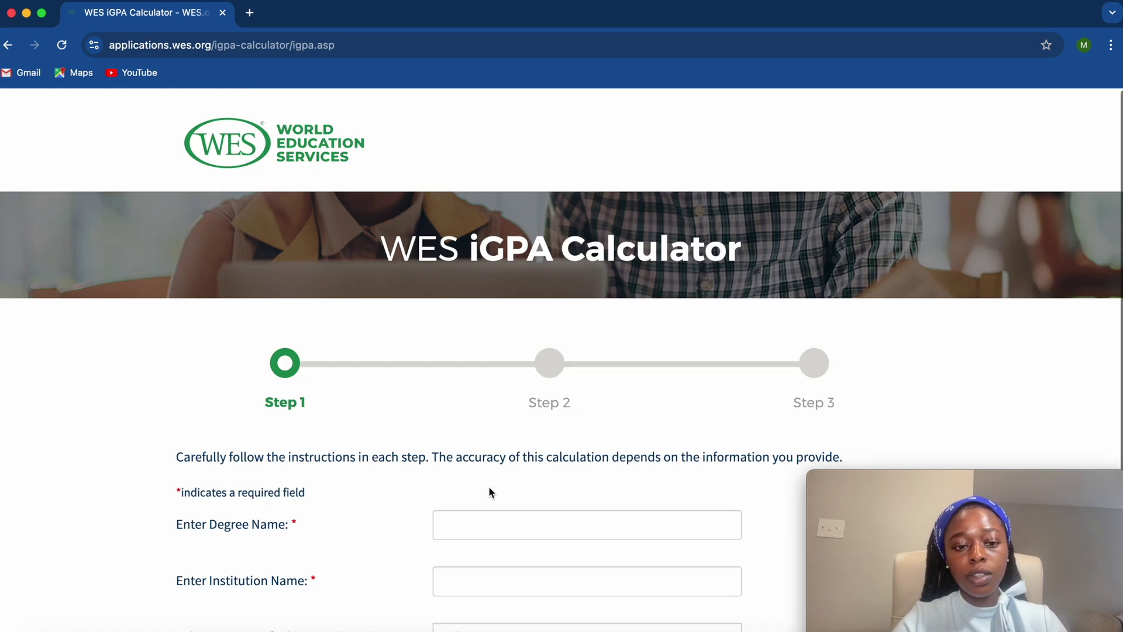
Step: Enter 'Bachelors Degree' as the degree and 'University of Nigeria' as the institution
scroll(460, 477, "down", 2)
scroll(460, 480, "down", 2)
left_click(452, 312)
left_click(532, 350)
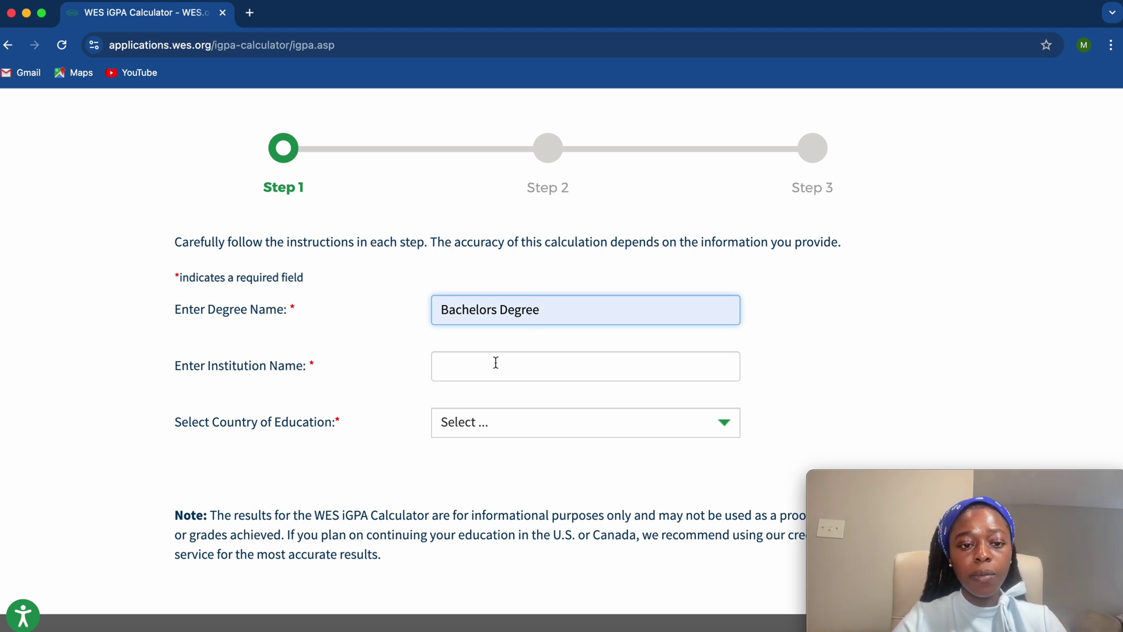
left_click(485, 378)
left_click(521, 404)
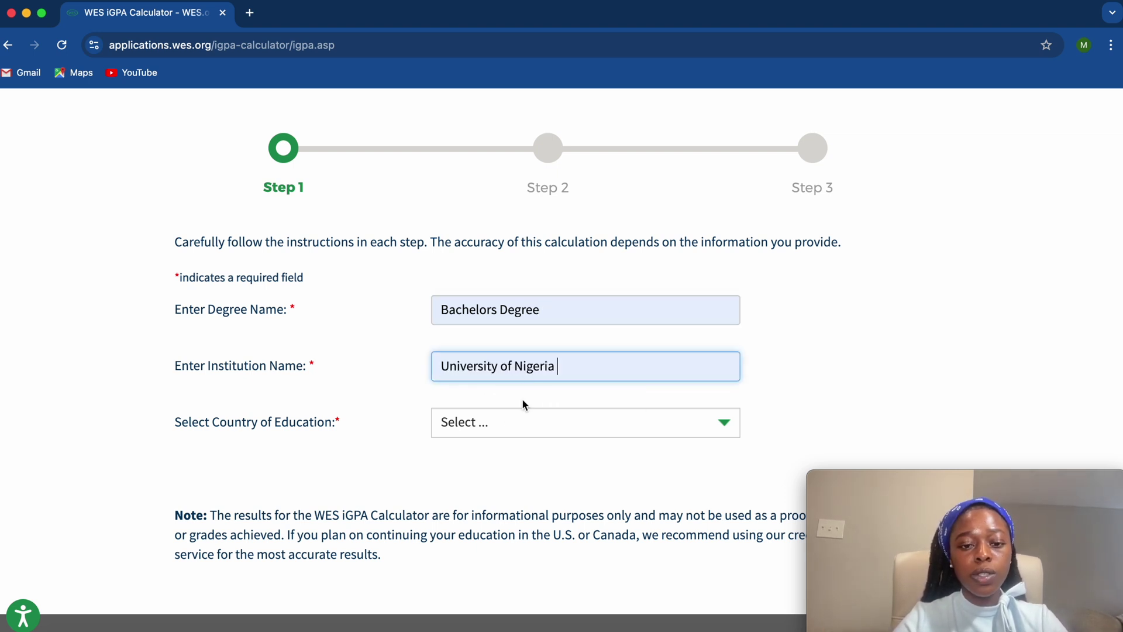
Step: Set the country of education to Nigeria
left_click(490, 425)
type("ni")
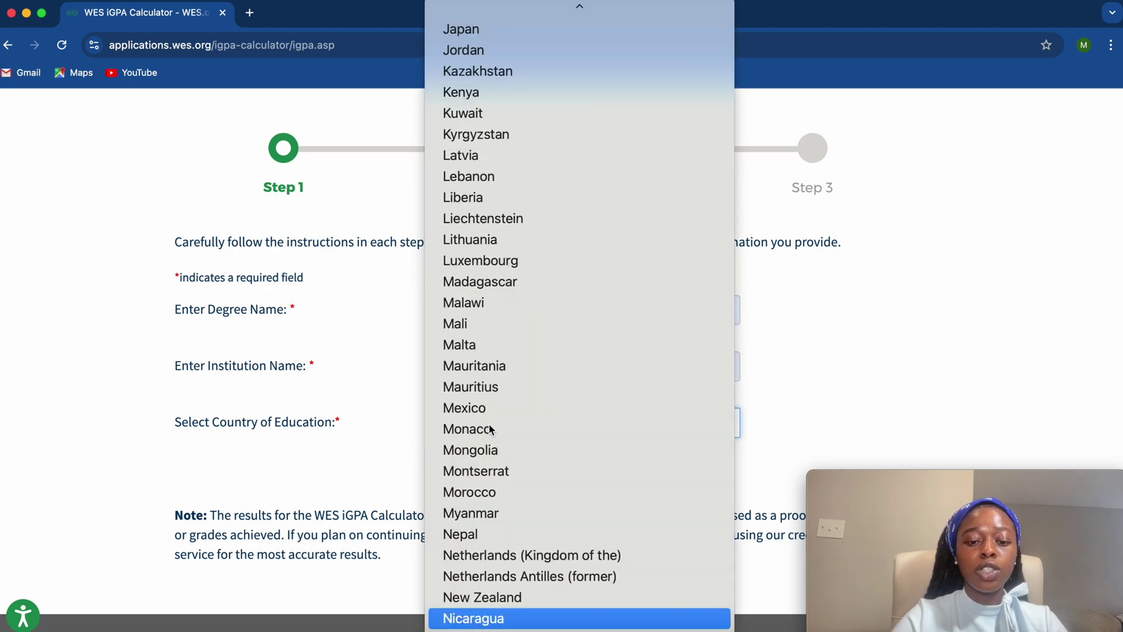
scroll(492, 429, "down", 8)
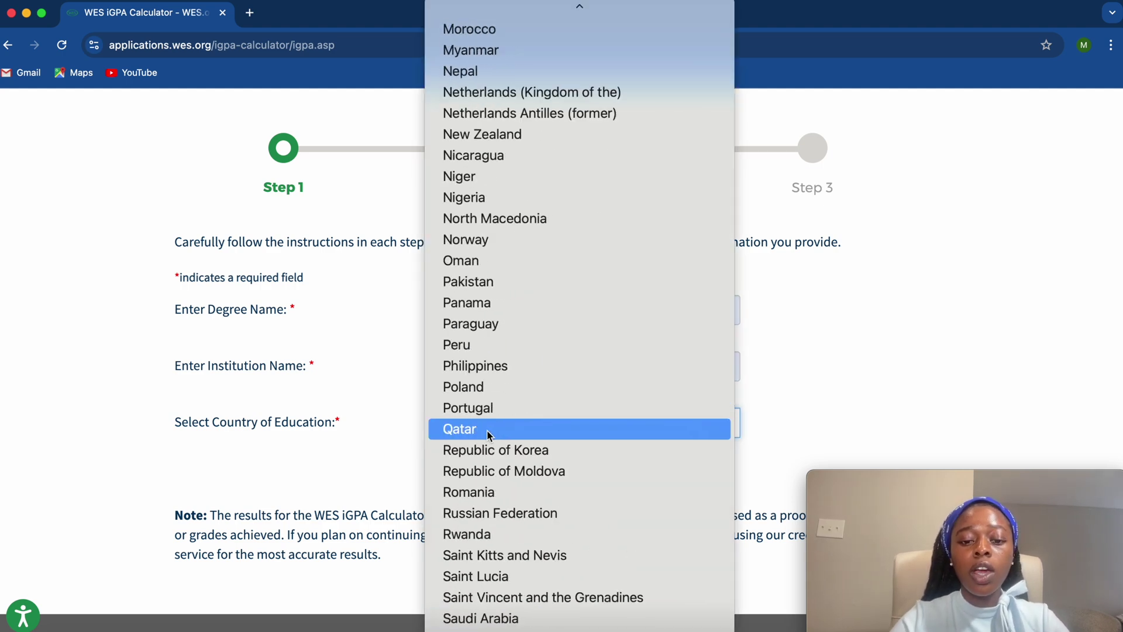
left_click(500, 197)
scroll(418, 325, "down", 5)
scroll(438, 307, "down", 1)
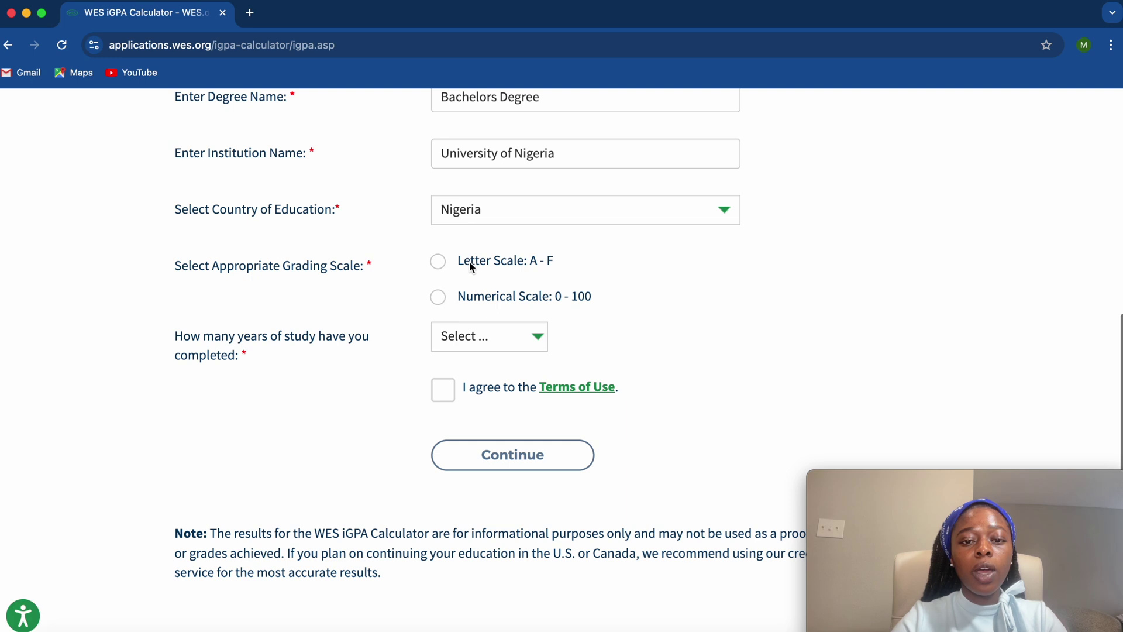
scroll(465, 261, "up", 3)
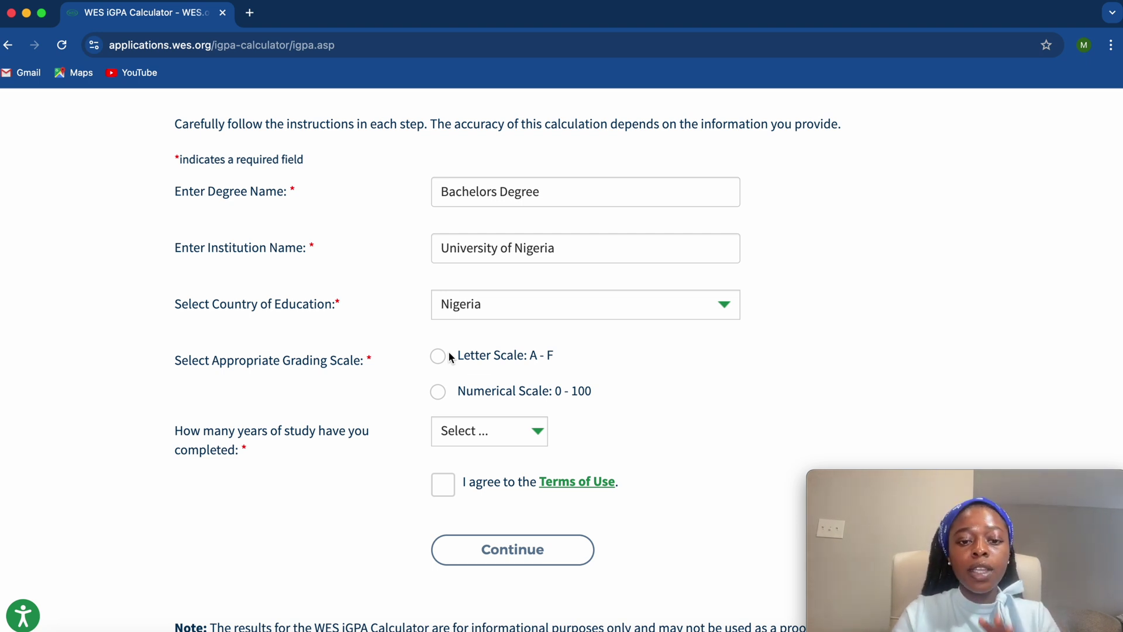
Step: Choose the 0–100 numerical scale and 3 years of study, accept the Terms of Use, and continue
left_click(438, 391)
scroll(440, 395, "down", 10)
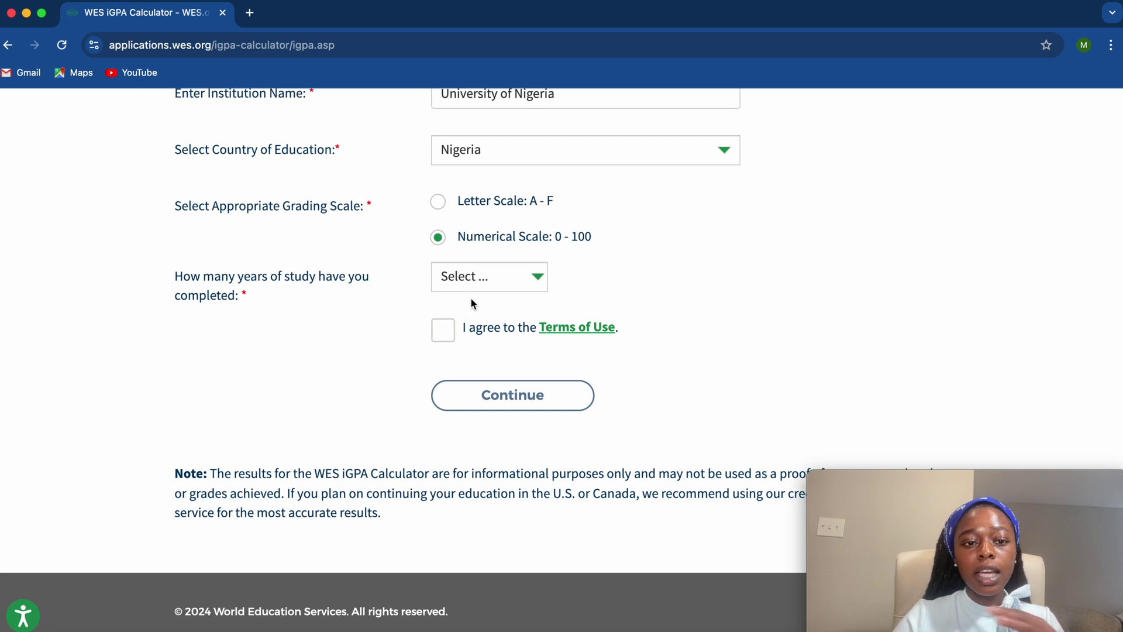
left_click(481, 285)
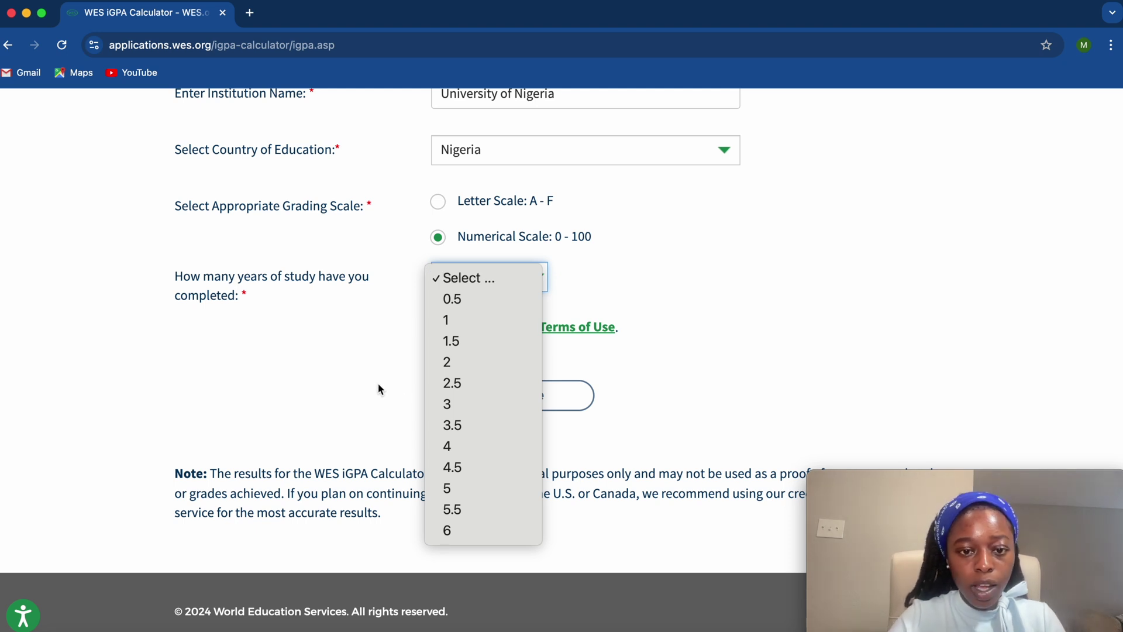
left_click(438, 404)
left_click(440, 331)
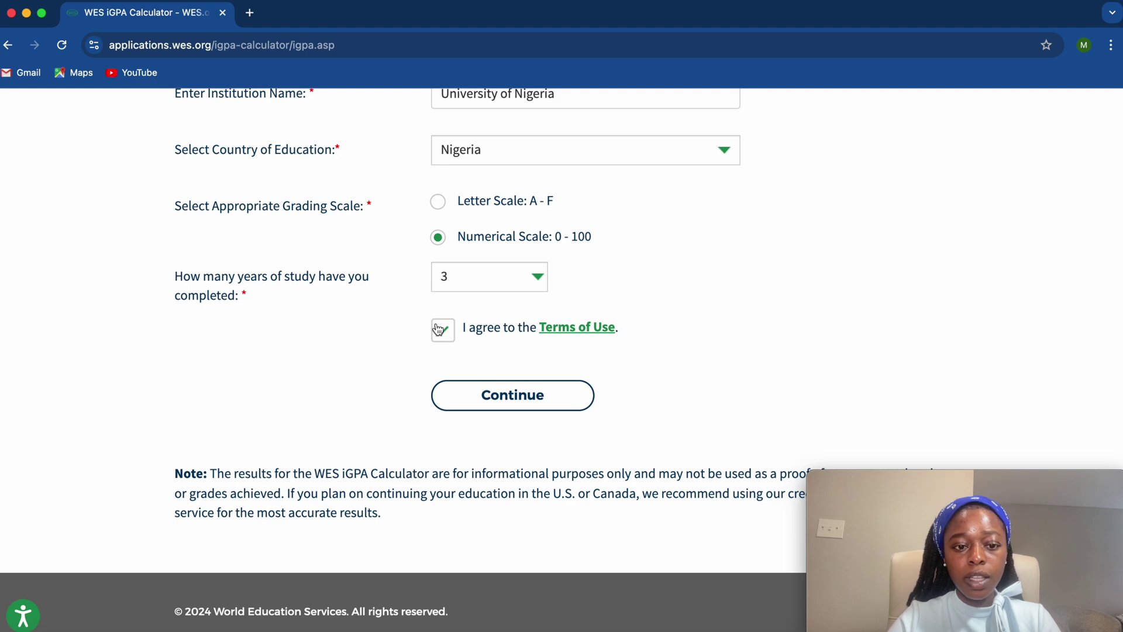
left_click(513, 397)
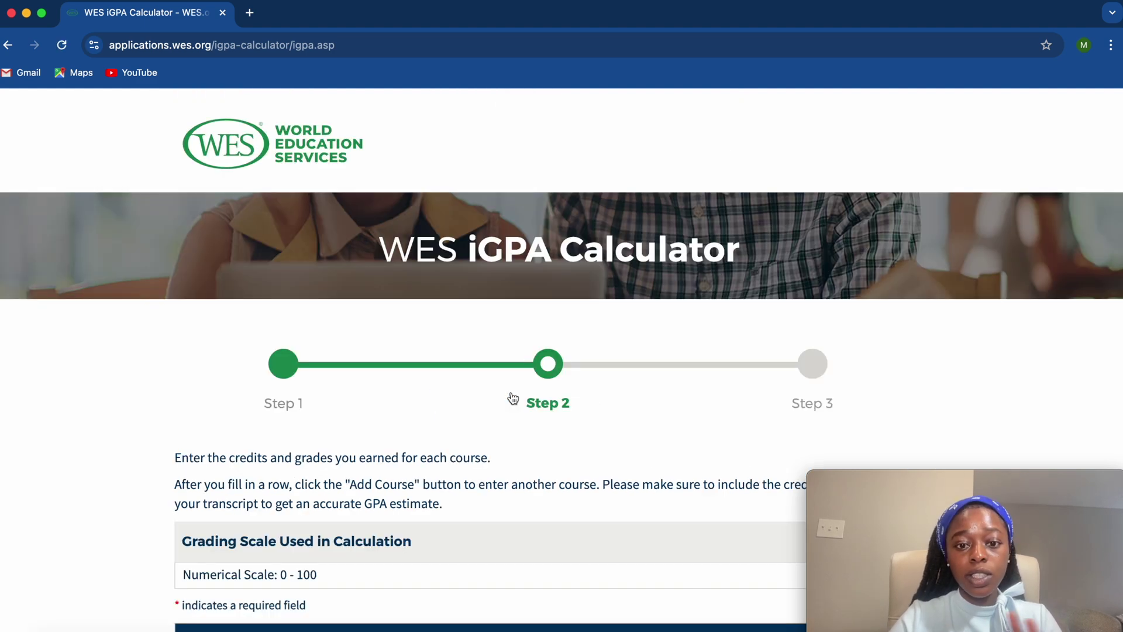
scroll(512, 397, "down", 4)
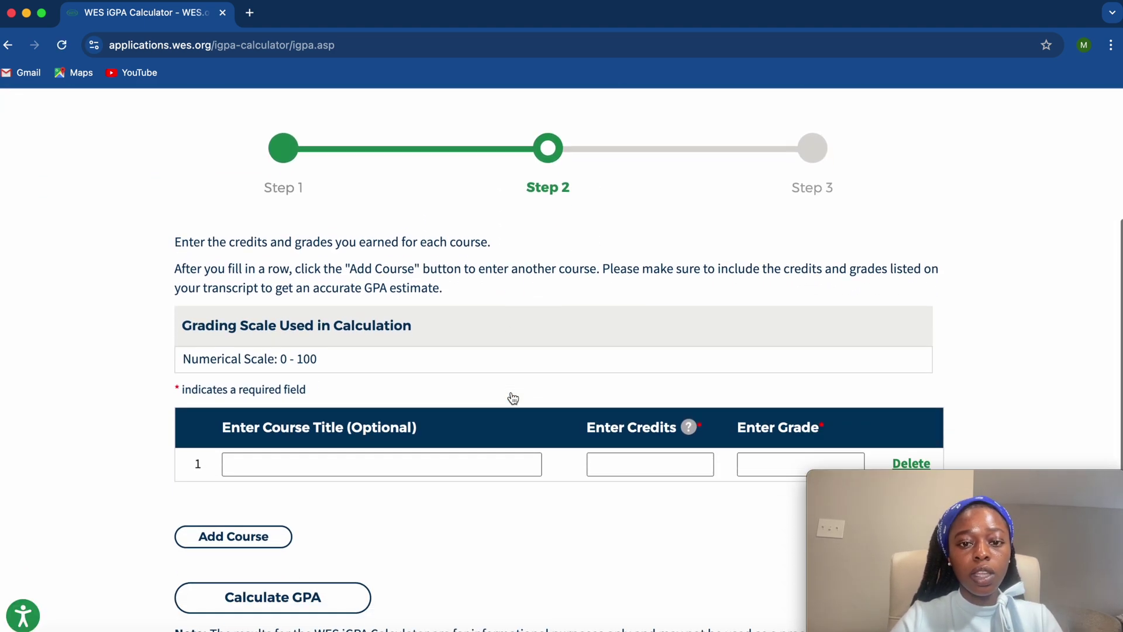
scroll(535, 494, "up", 1)
scroll(536, 493, "down", 1)
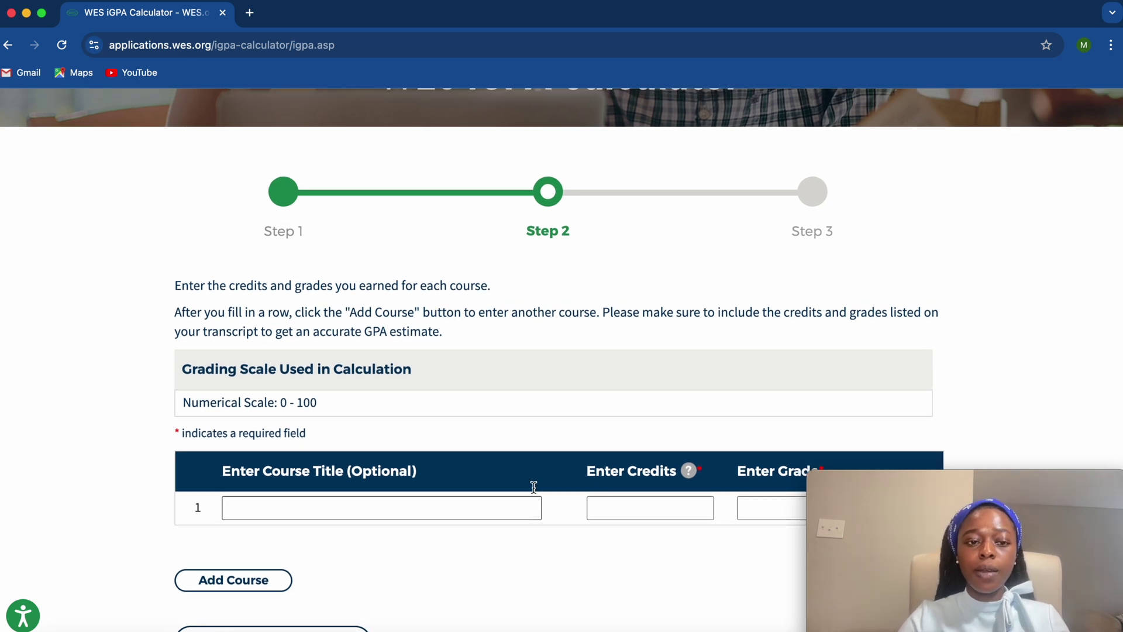
scroll(534, 487, "up", 4)
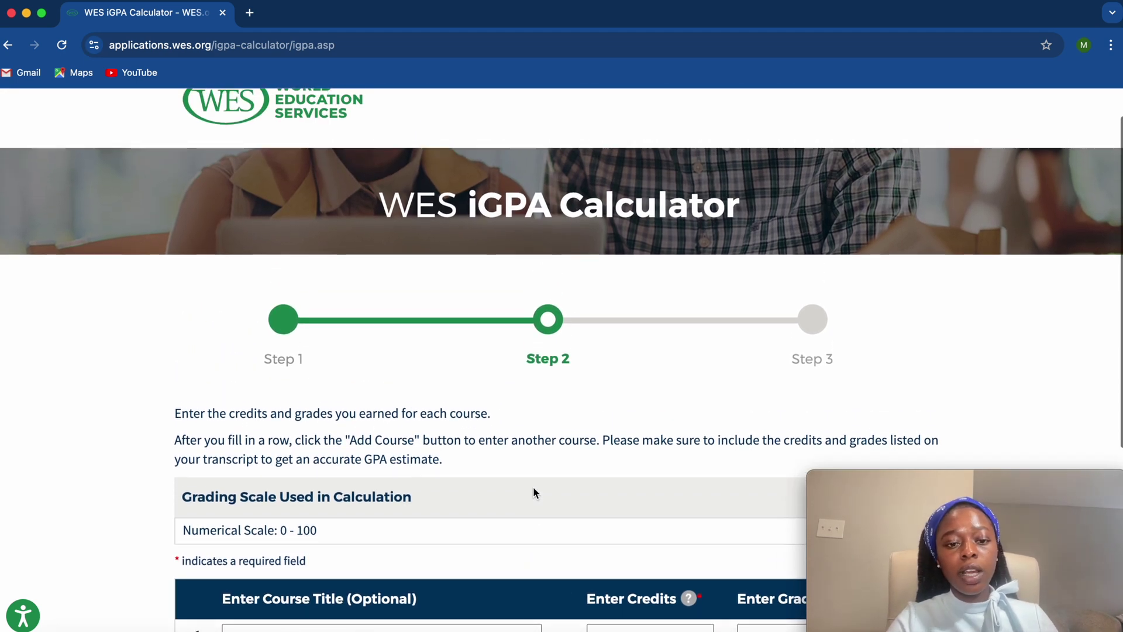
scroll(534, 493, "down", 1)
scroll(533, 492, "down", 3)
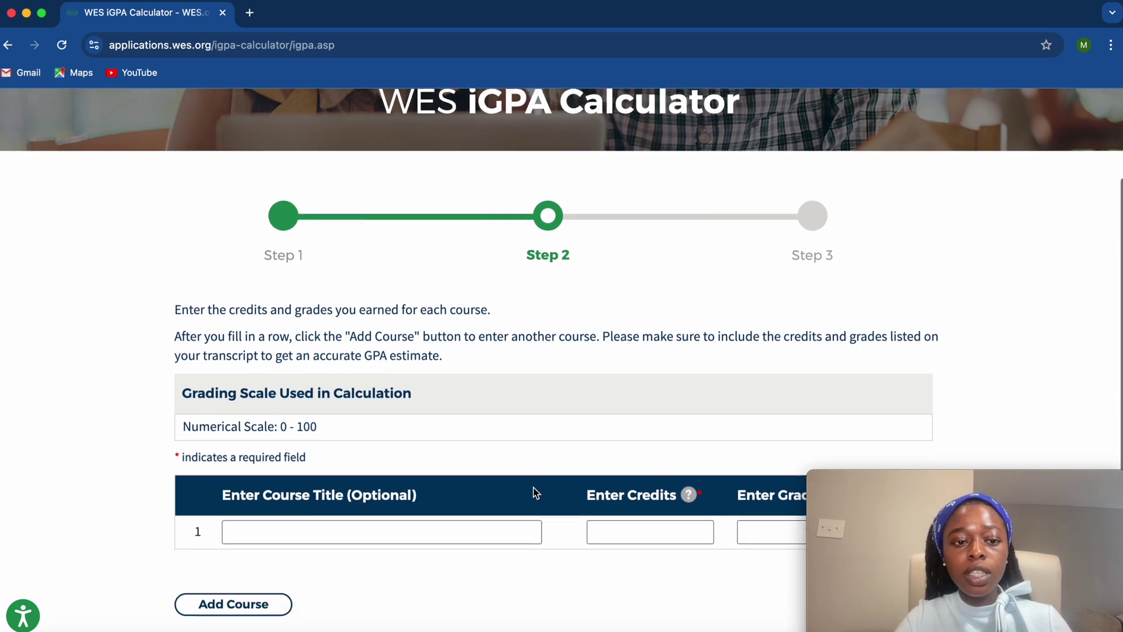
scroll(533, 488, "down", 1)
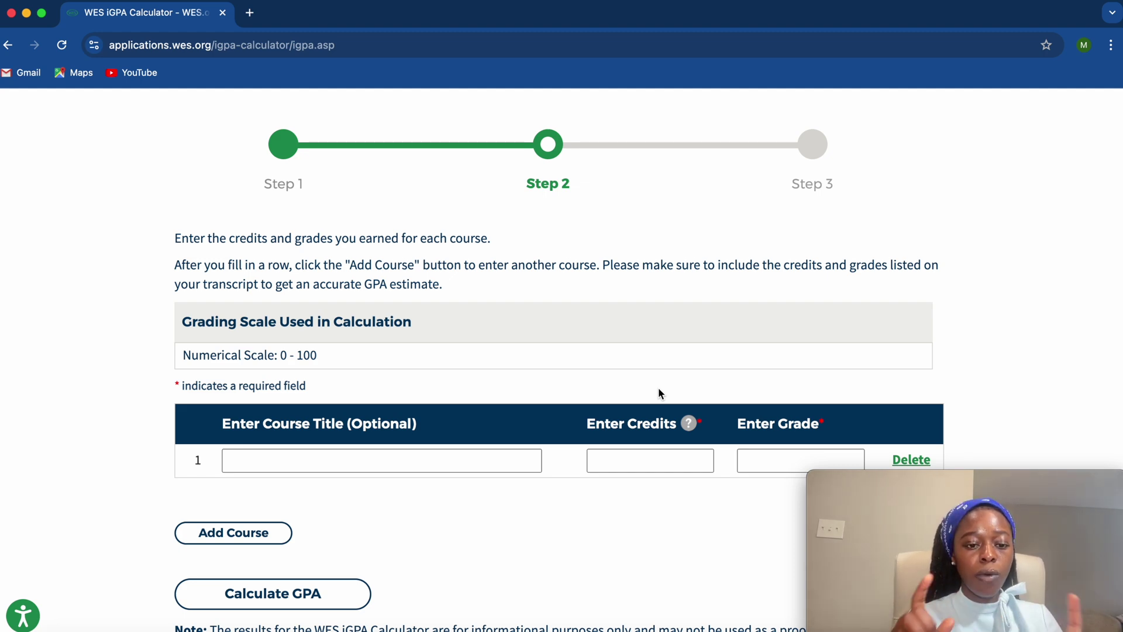
left_click(510, 461)
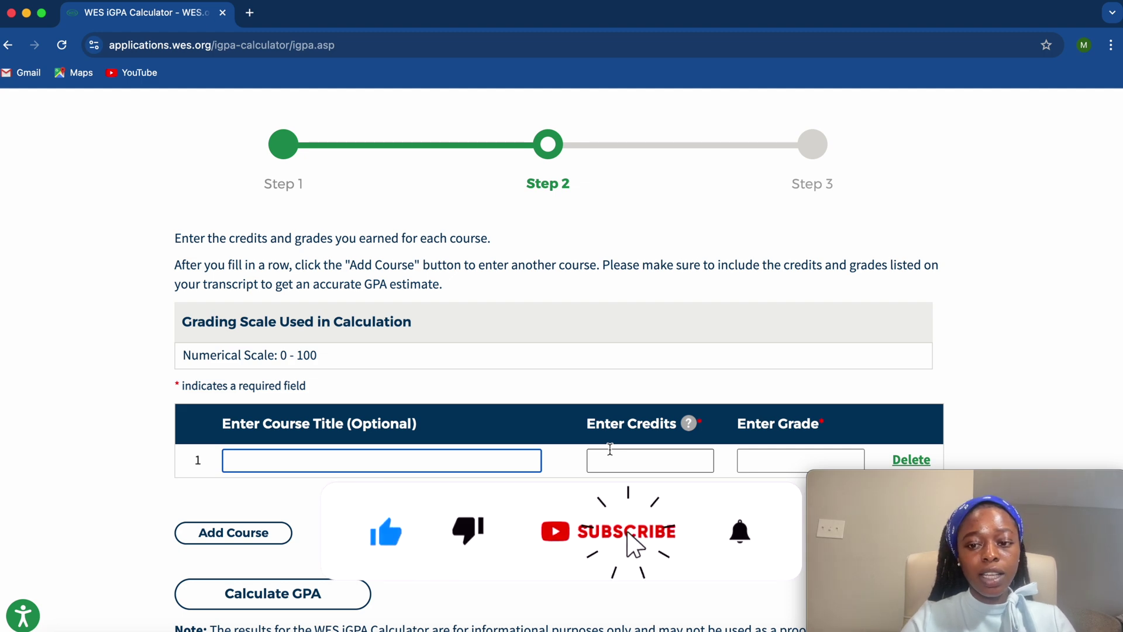
Step: Enter transcript credits and 0–100 grades for courses 1 through 45 in the course table
left_click(613, 458)
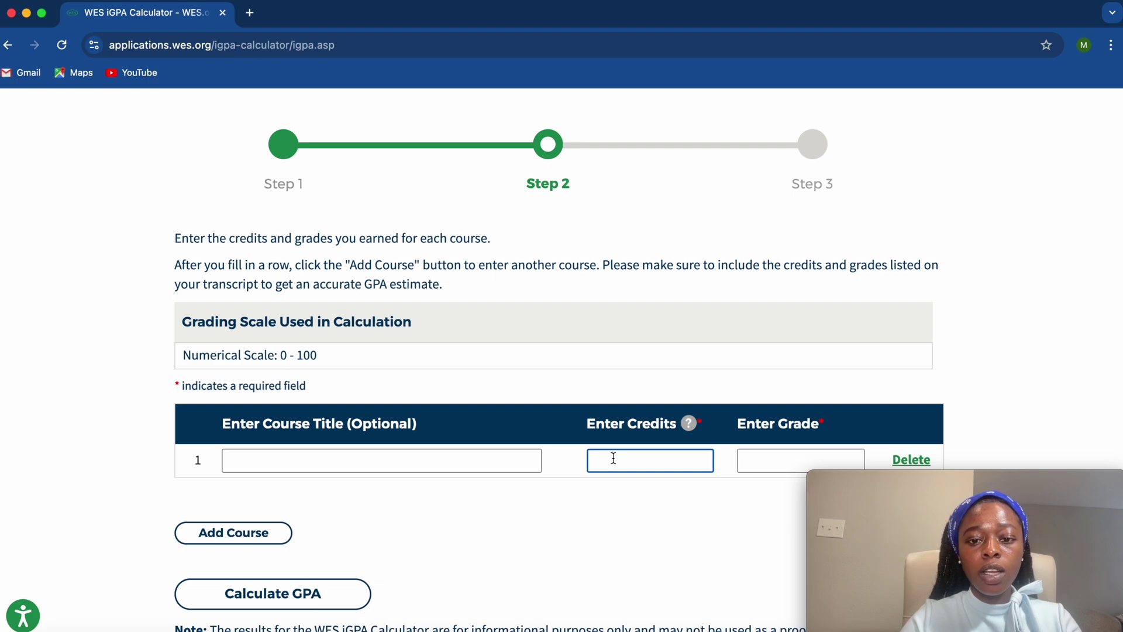
left_click(806, 459)
type("64")
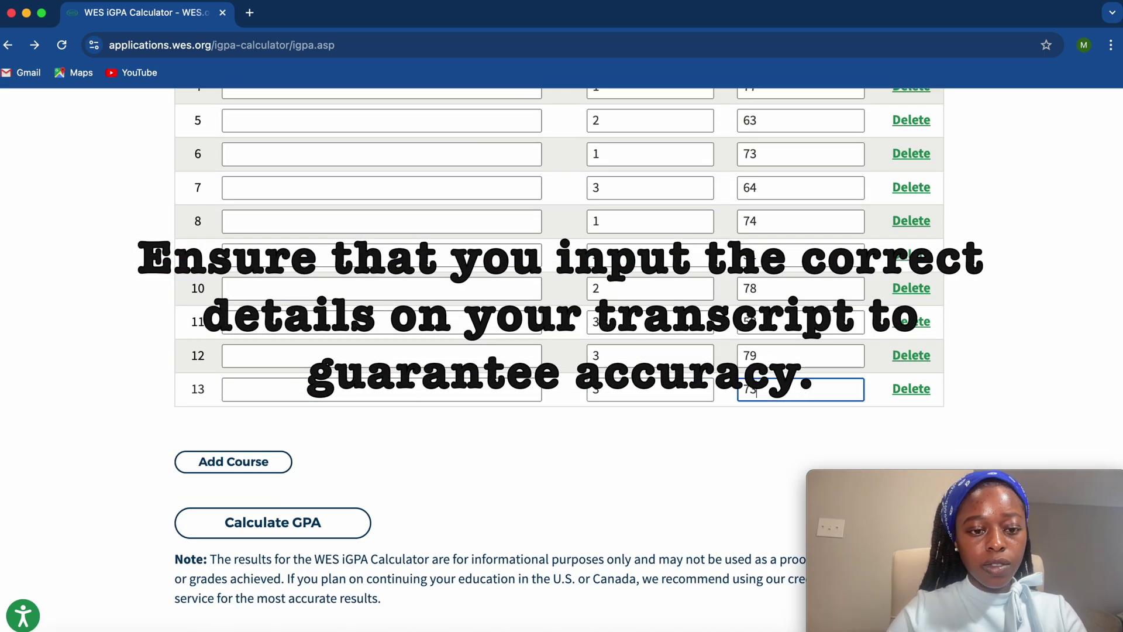
type("278")
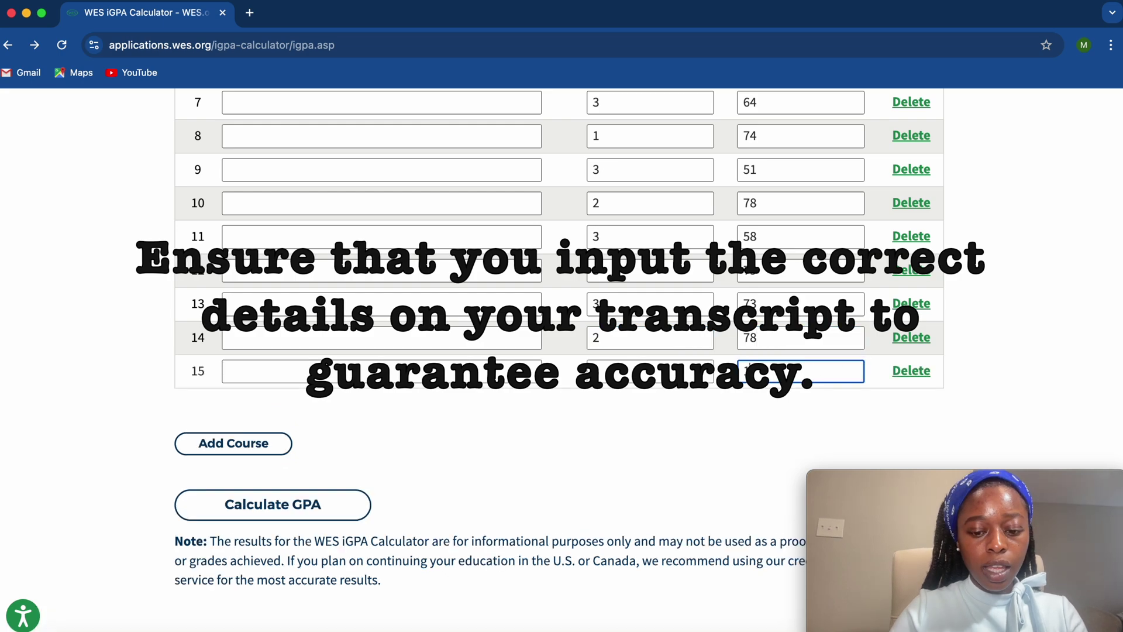
type("279262161")
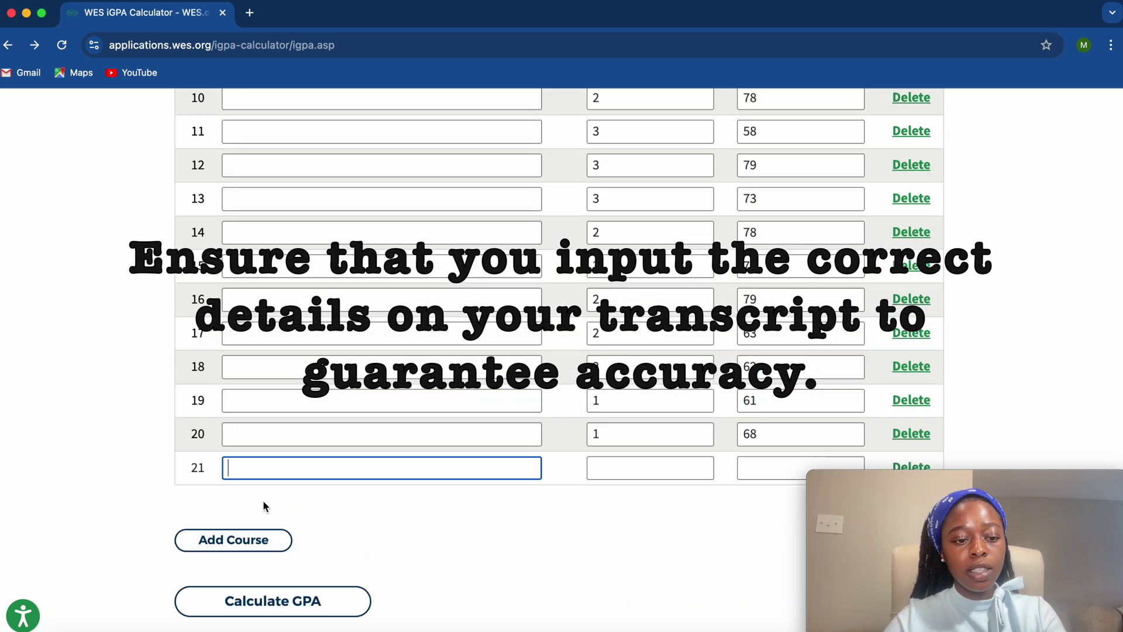
type("25826918425638176836516770657068558578165")
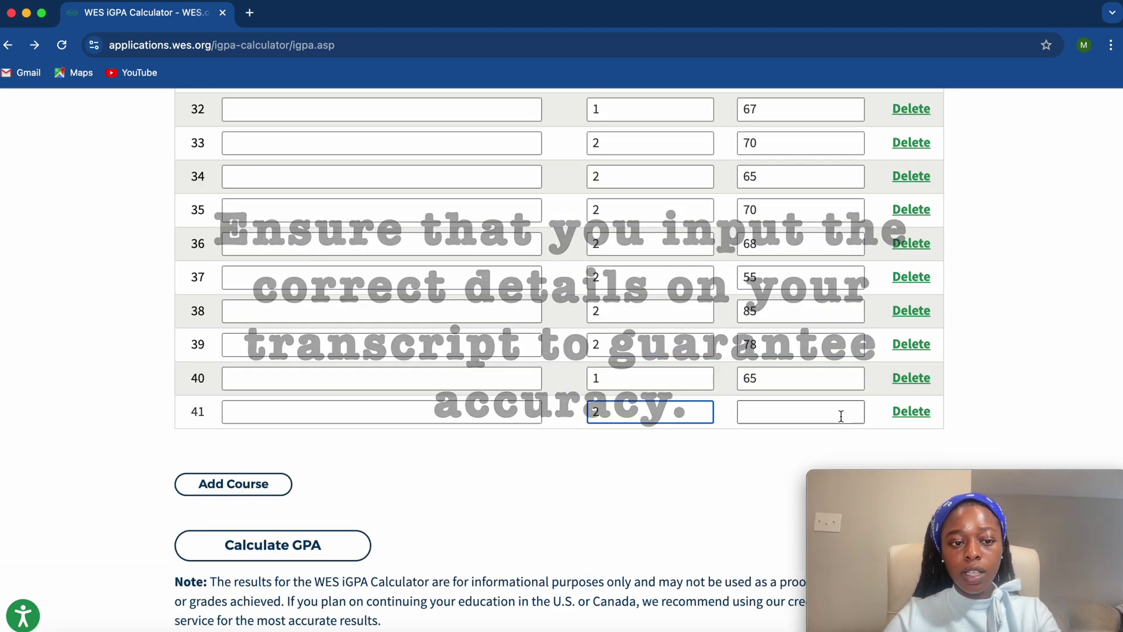
type("263272282276277270573")
scroll(560, 360, "up", 15)
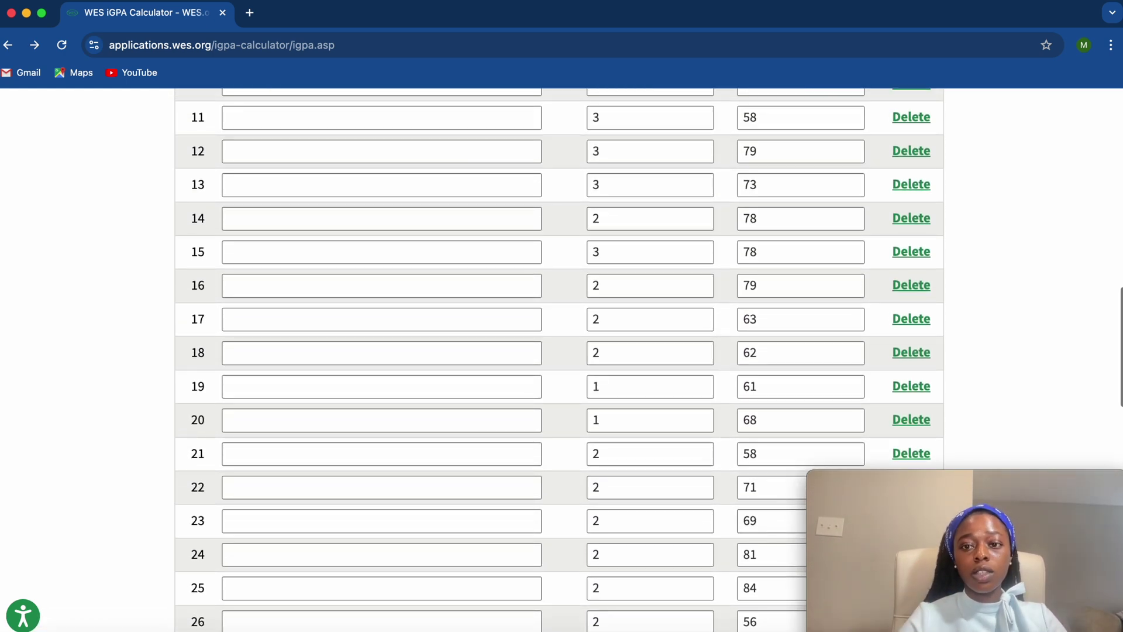
Step: Check all 49 course rows, ending with 5 credits and grade 73, then calculate the GPA
scroll(696, 381, "up", 15)
scroll(667, 358, "down", 6)
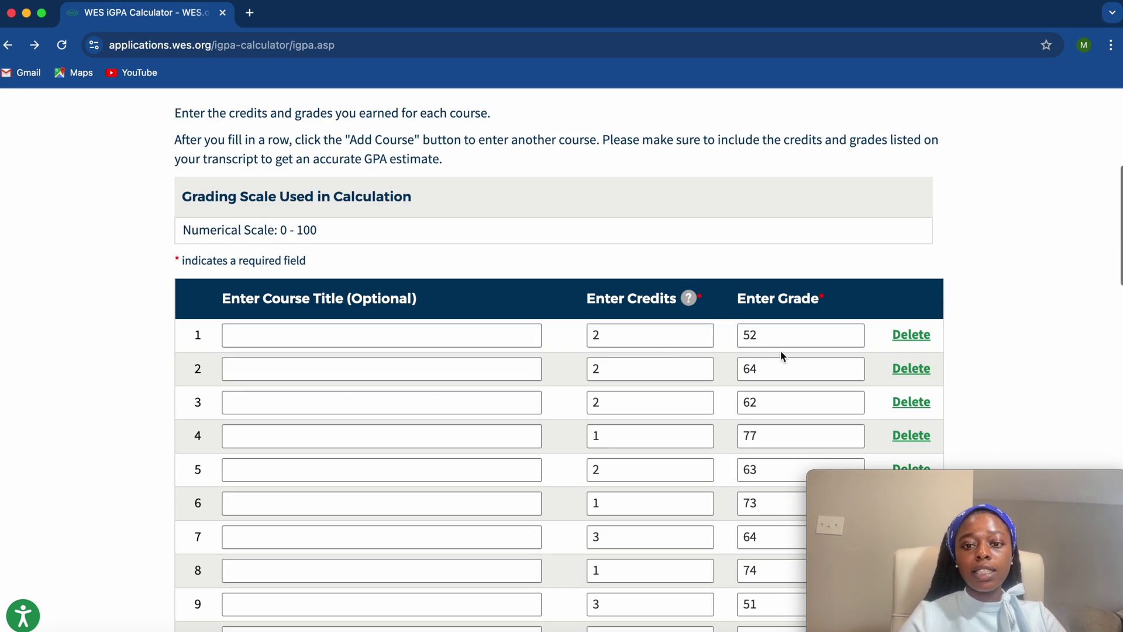
scroll(774, 445, "down", 7)
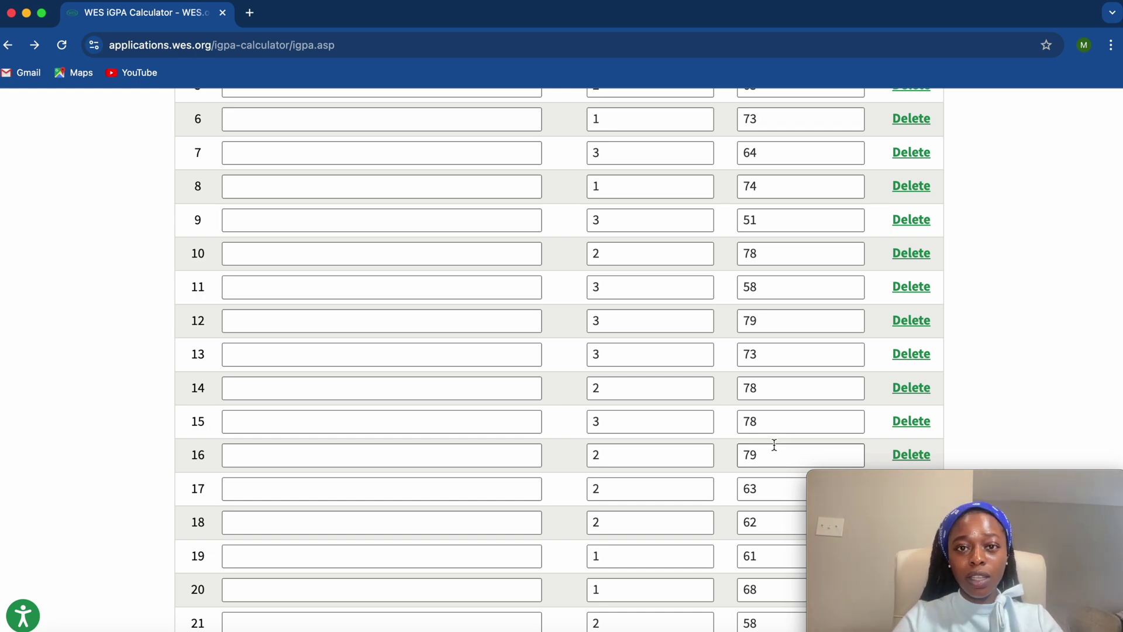
scroll(774, 444, "down", 12)
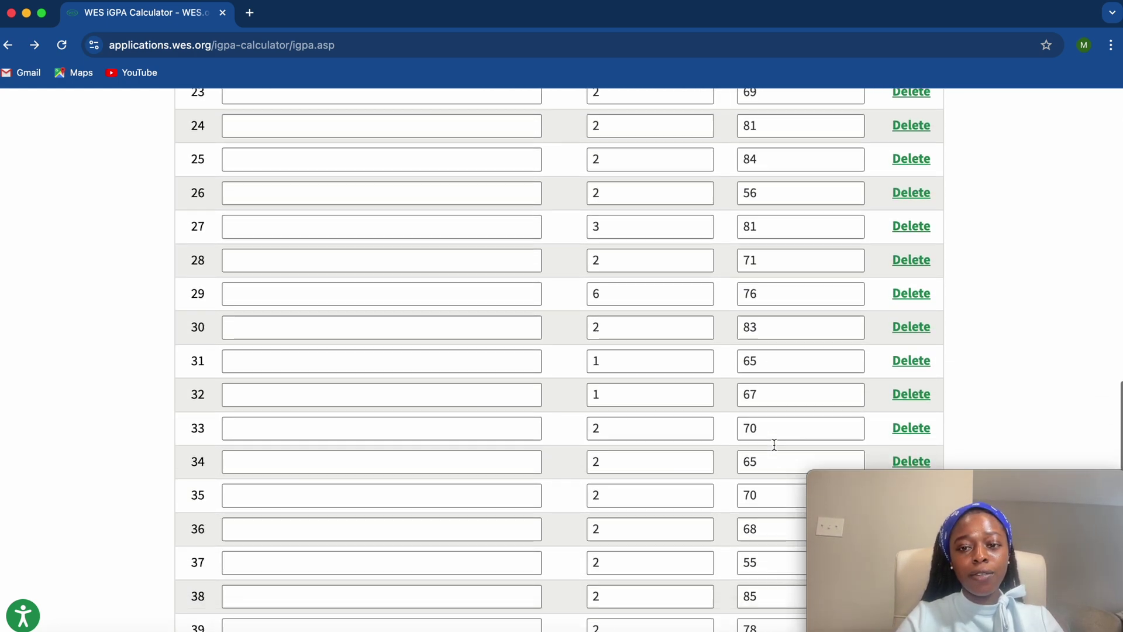
scroll(774, 445, "down", 9)
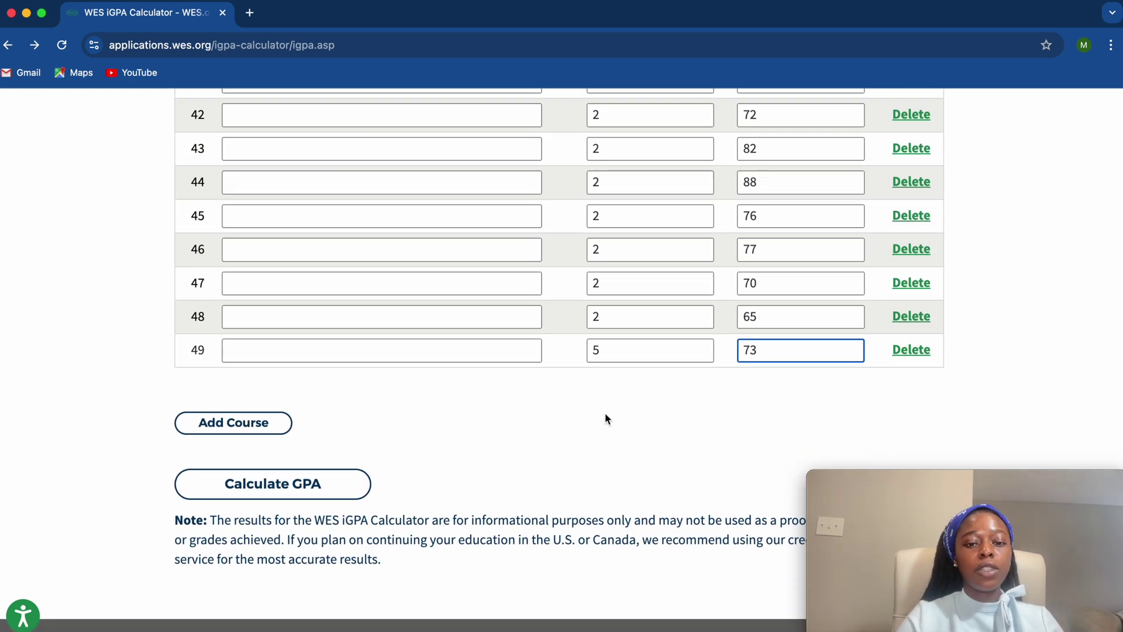
left_click(303, 484)
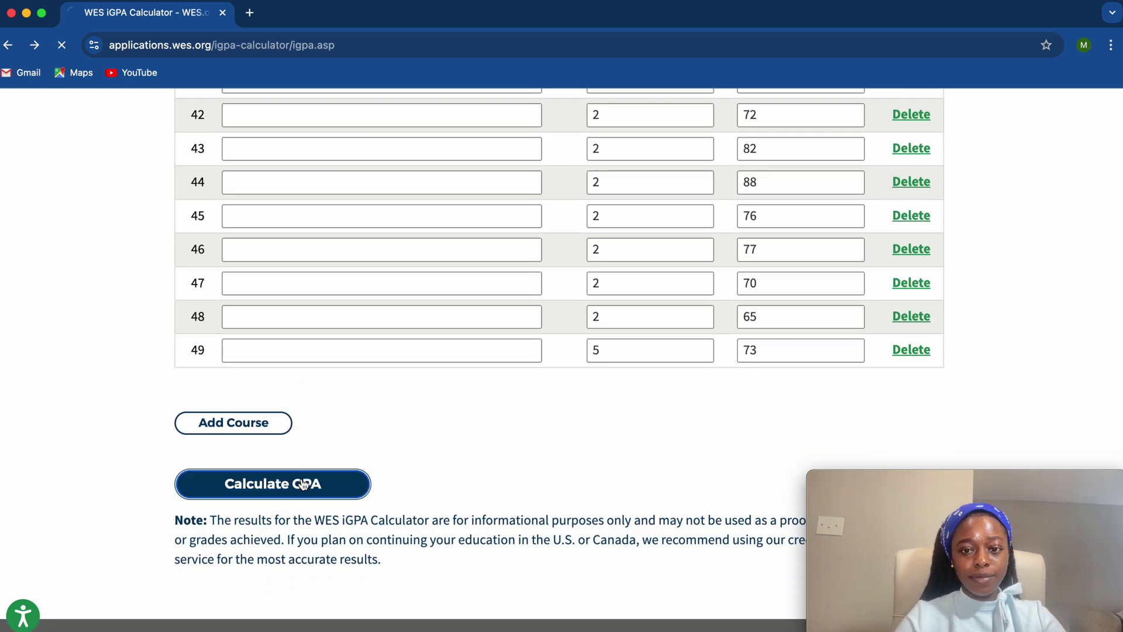
Step: Scroll to the Your GPA table showing 3.69 / 4.00 for the University of Nigeria degree
scroll(303, 485, "down", 6)
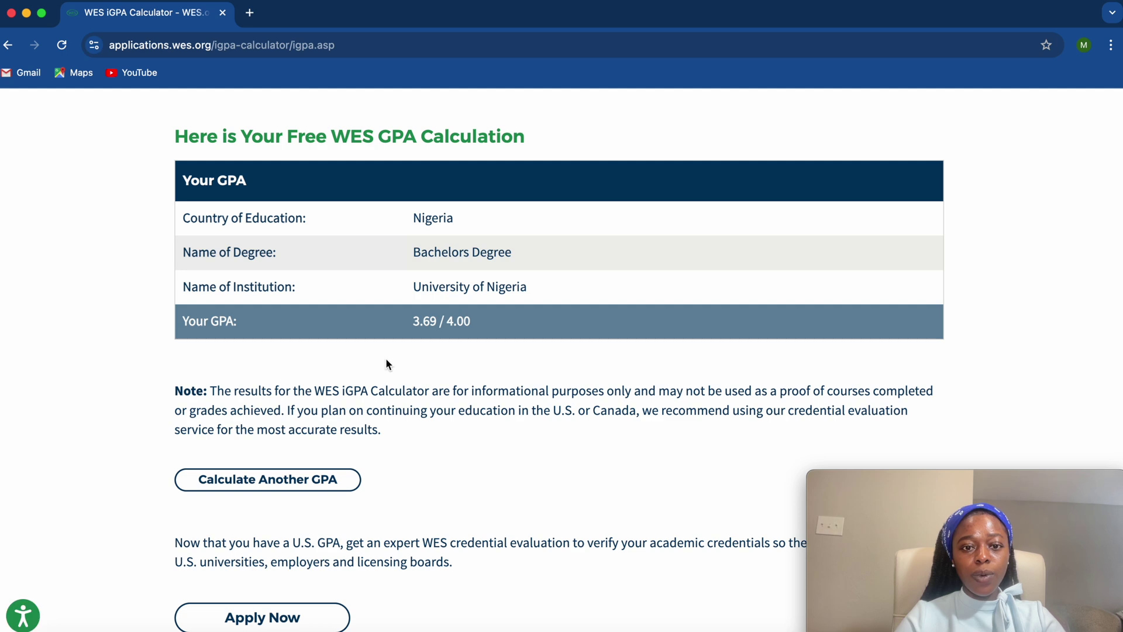